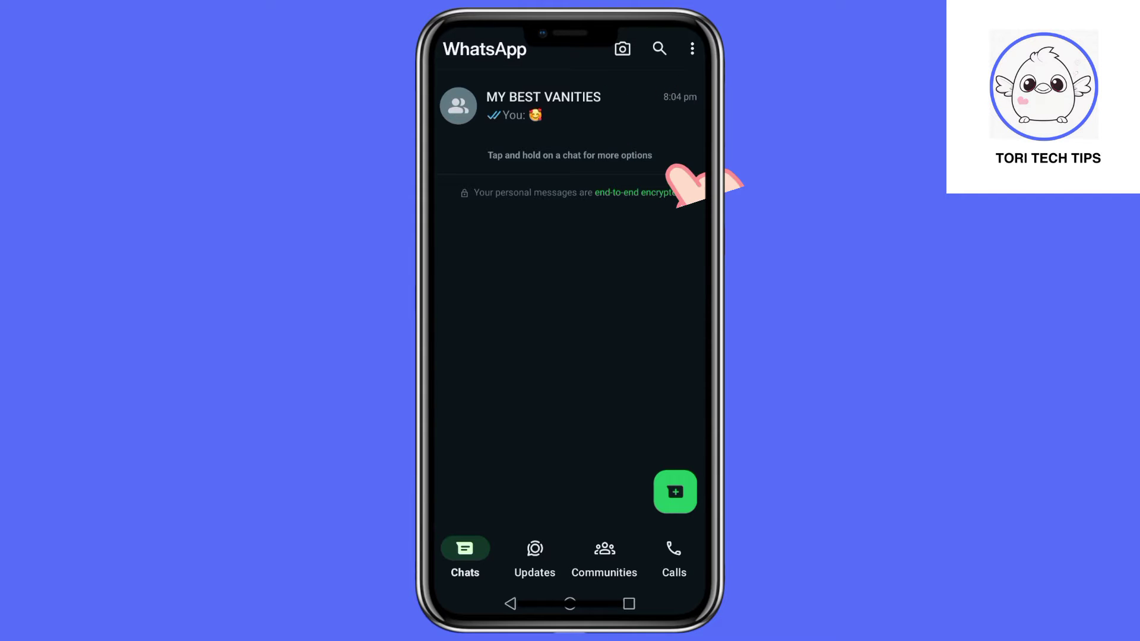
Open the MY BEST VANITIES chat and its Group info page, scrolling through its settings
click(640, 119)
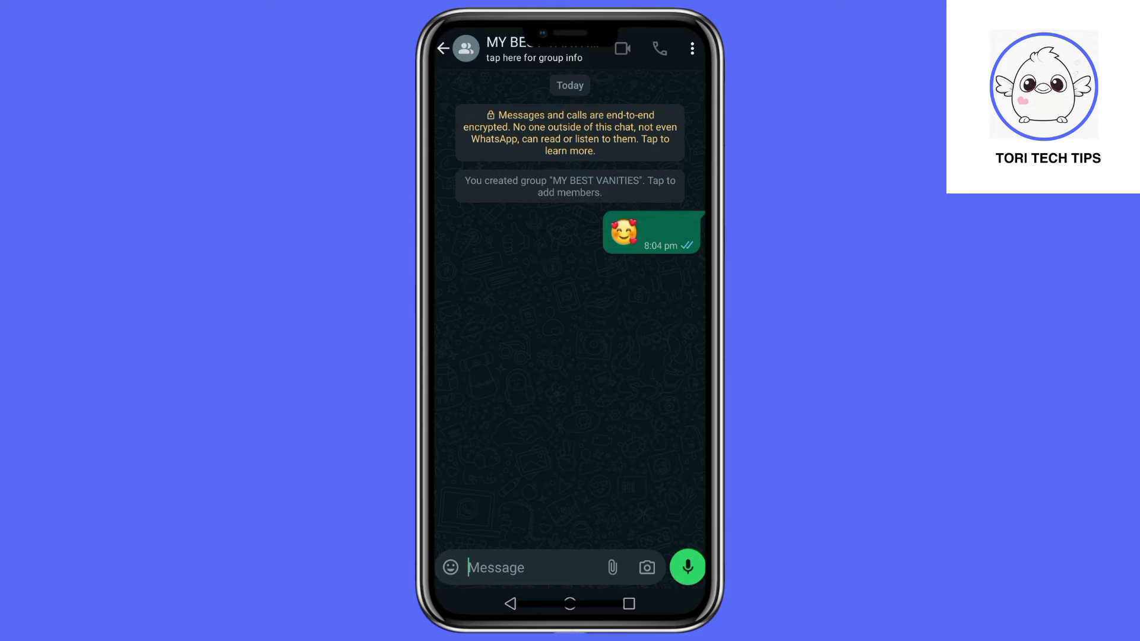
click(504, 567)
click(534, 50)
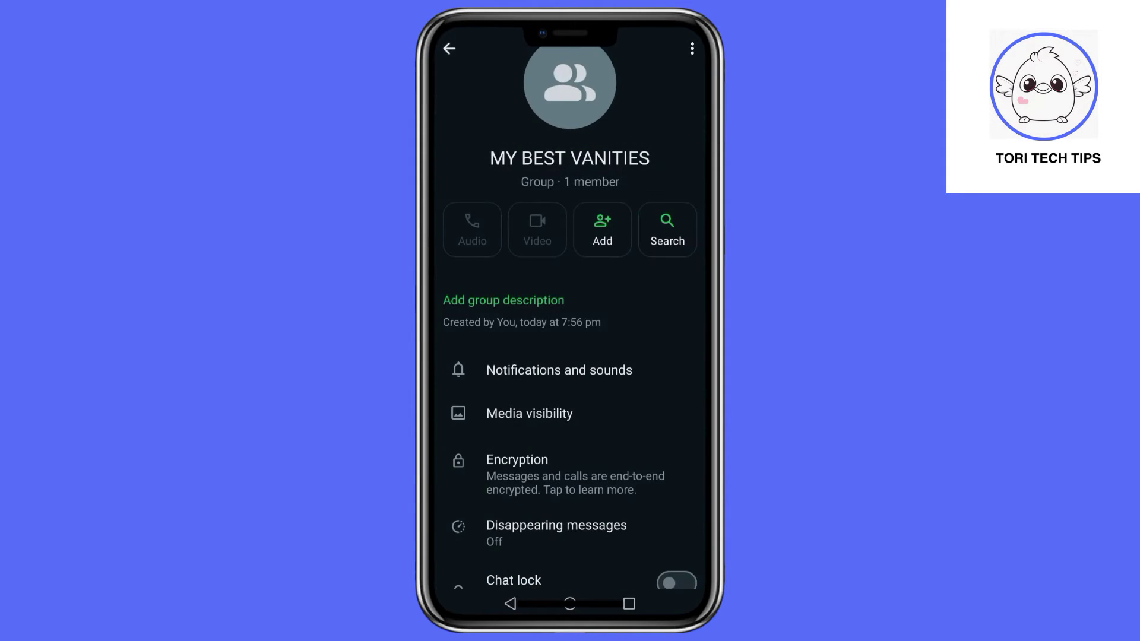
scroll(529, 501, down, 8)
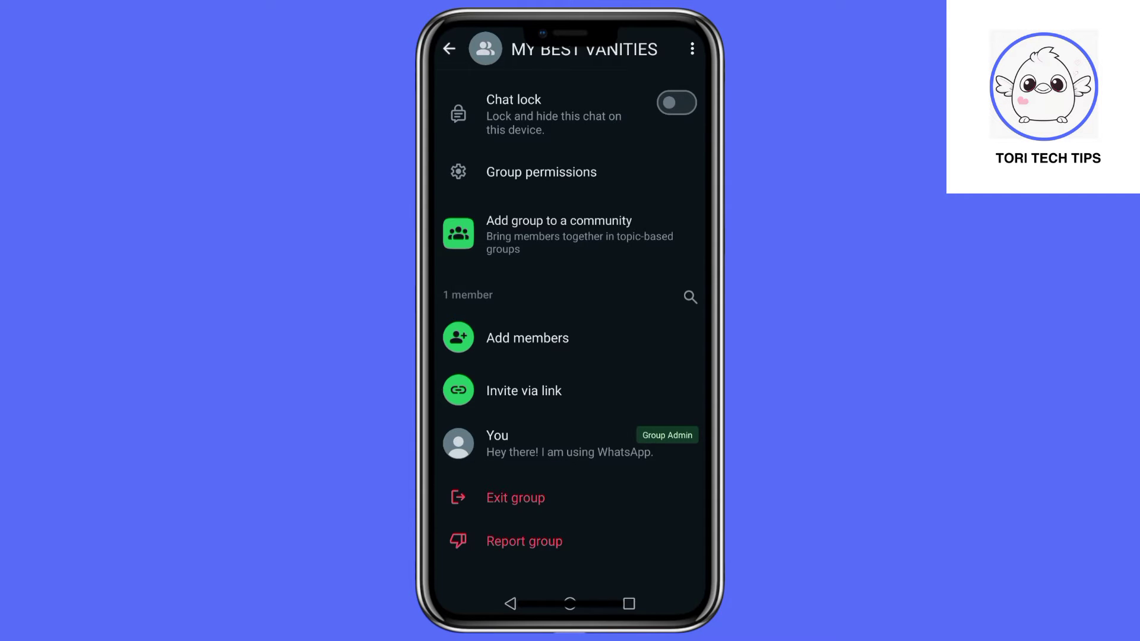
mouse_move(646, 379)
mouse_down()
mouse_move(623, 488)
mouse_move(631, 585)
mouse_move(628, 473)
mouse_move(628, 521)
mouse_up()
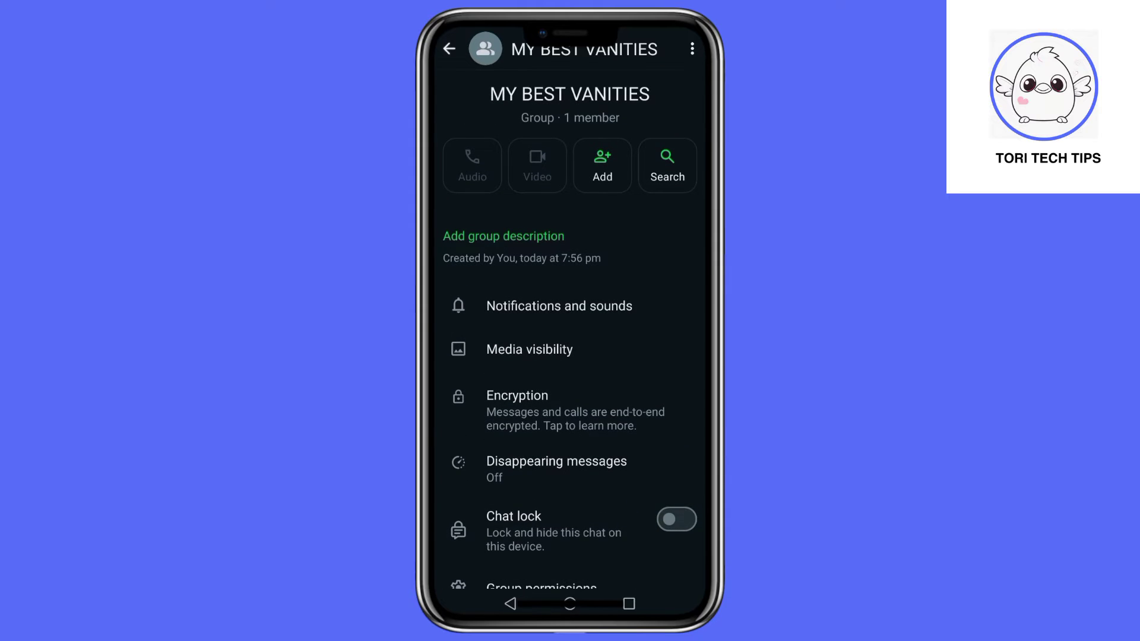
drag(656, 313, 644, 381)
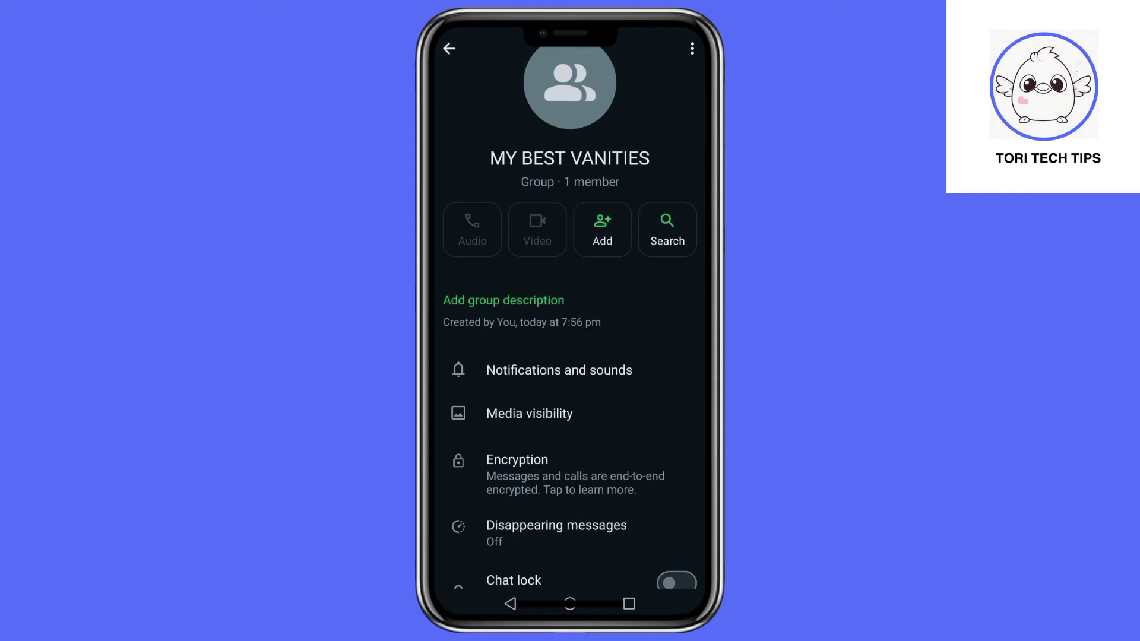
Open Android Settings' Apps list and filter it with 'whats' to show WhatsApp
click(678, 50)
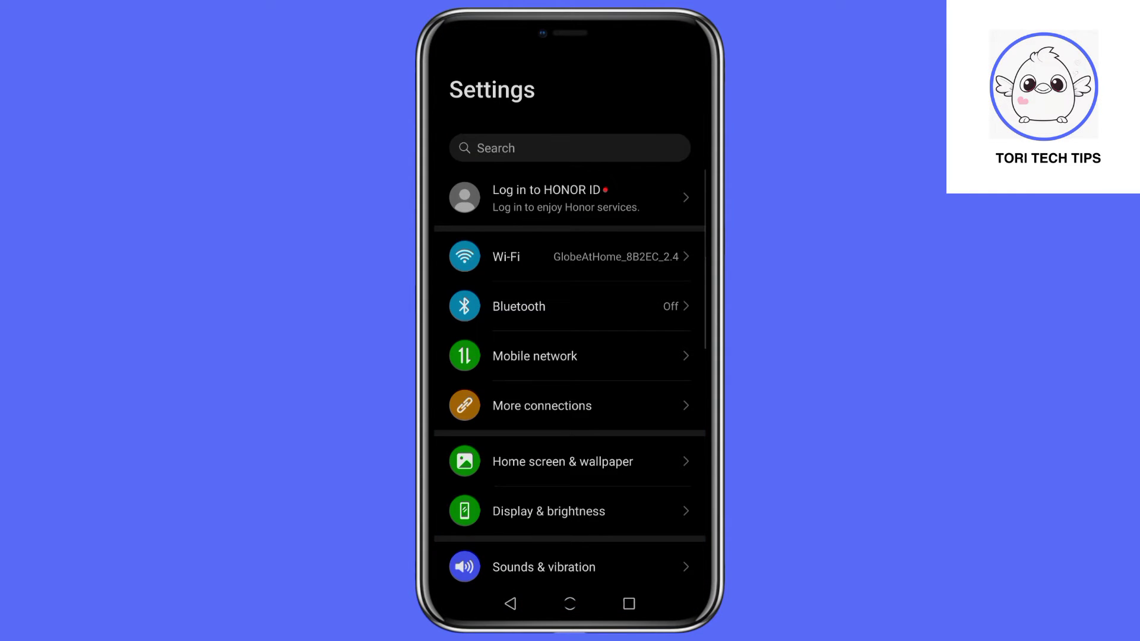
click(627, 499)
mouse_move(626, 500)
mouse_down()
mouse_move(621, 369)
mouse_move(677, 248)
mouse_up()
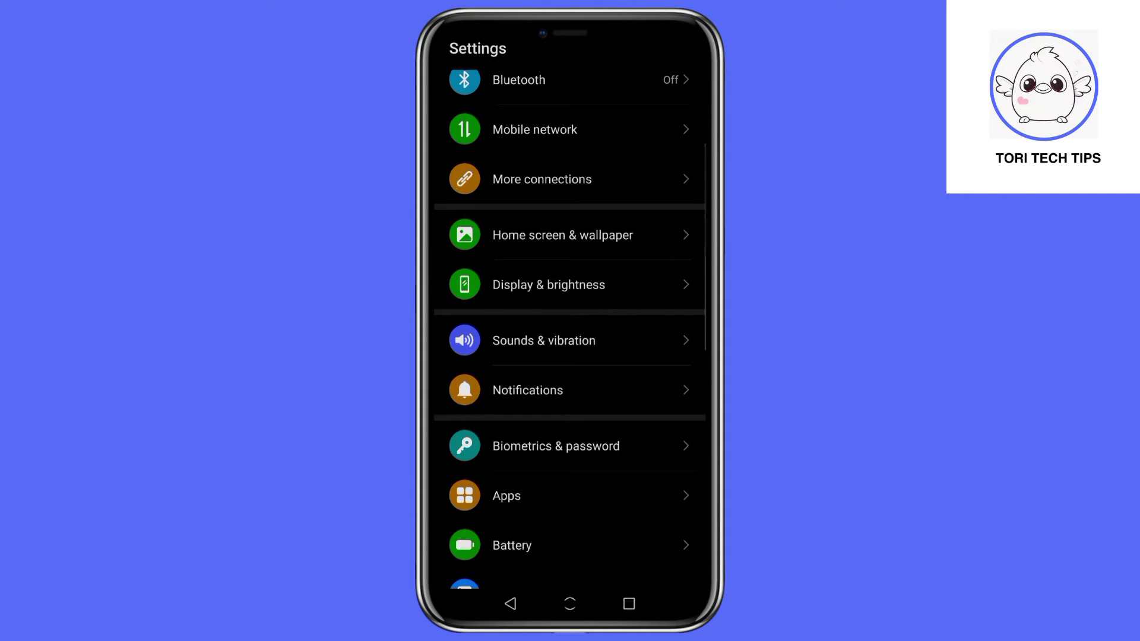
mouse_move(623, 499)
mouse_down()
mouse_move(616, 377)
mouse_move(663, 267)
mouse_up()
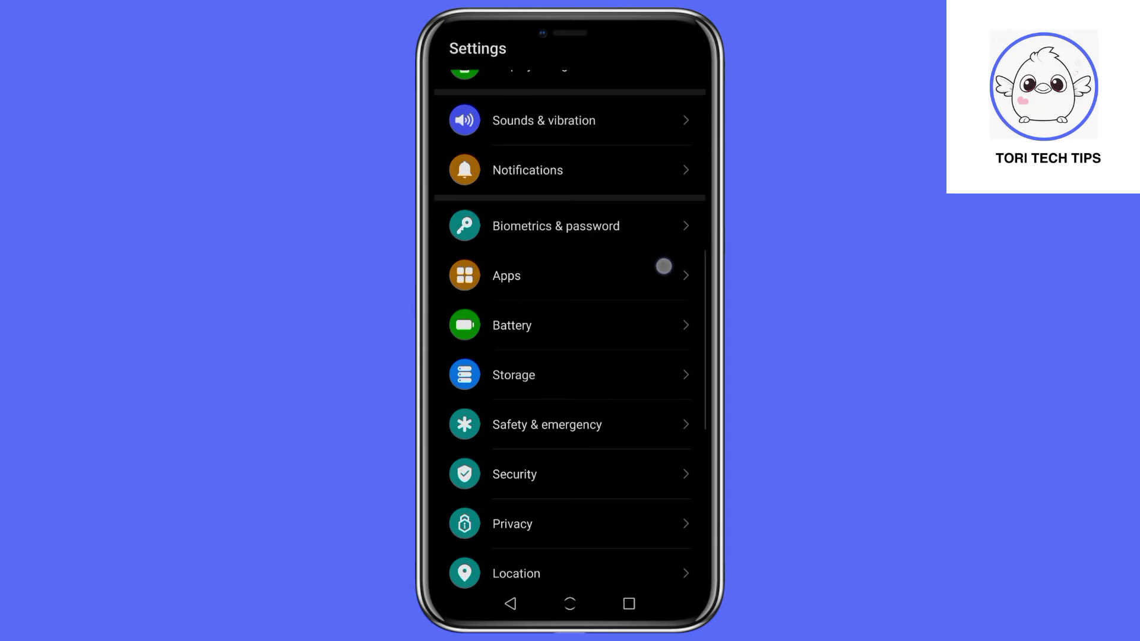
click(646, 284)
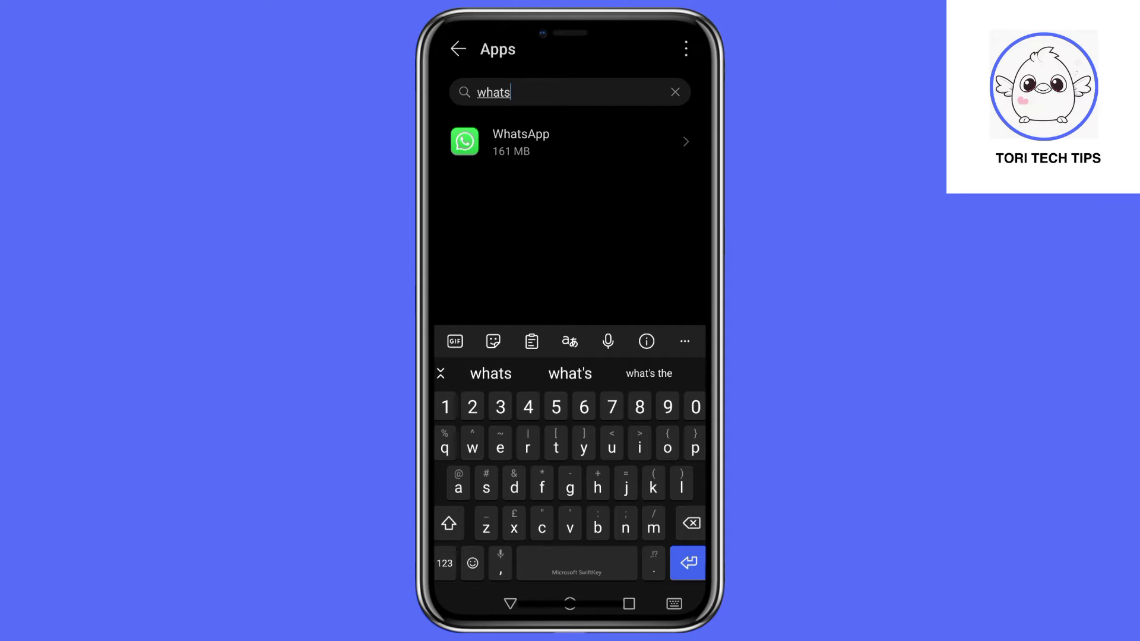
Switch off Allow notifications for WhatsApp's Group notifications
click(664, 152)
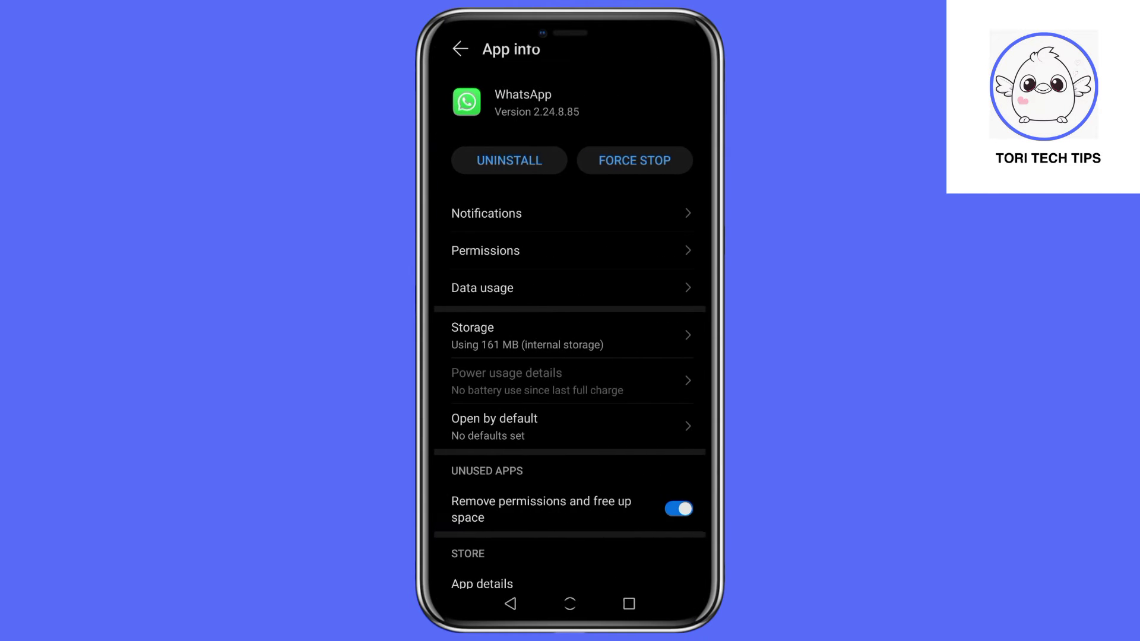
click(688, 209)
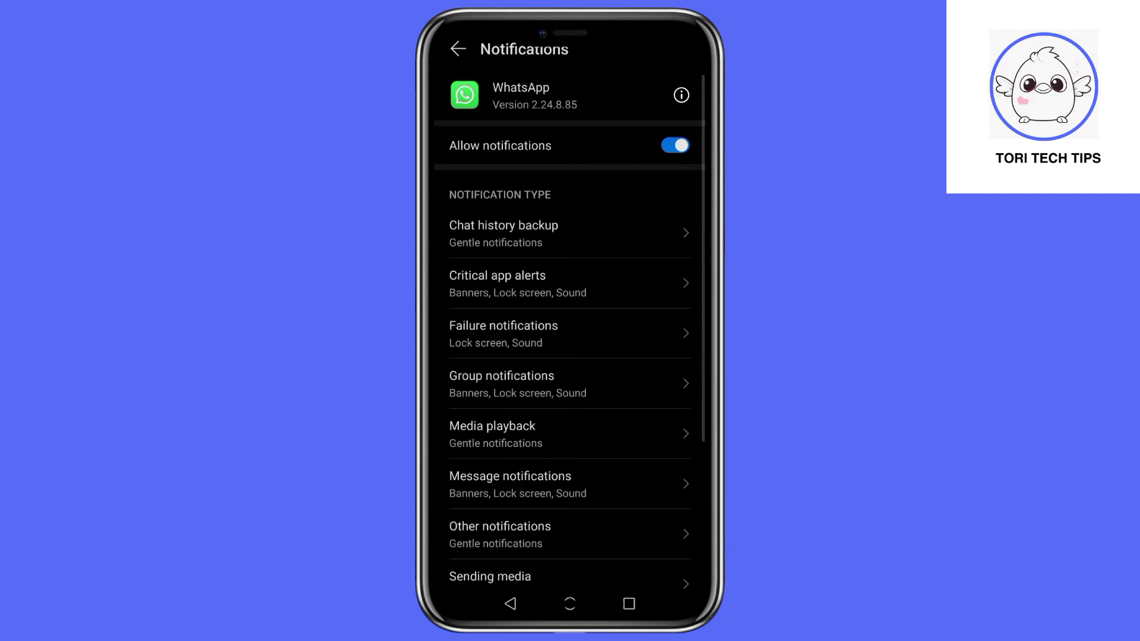
click(549, 390)
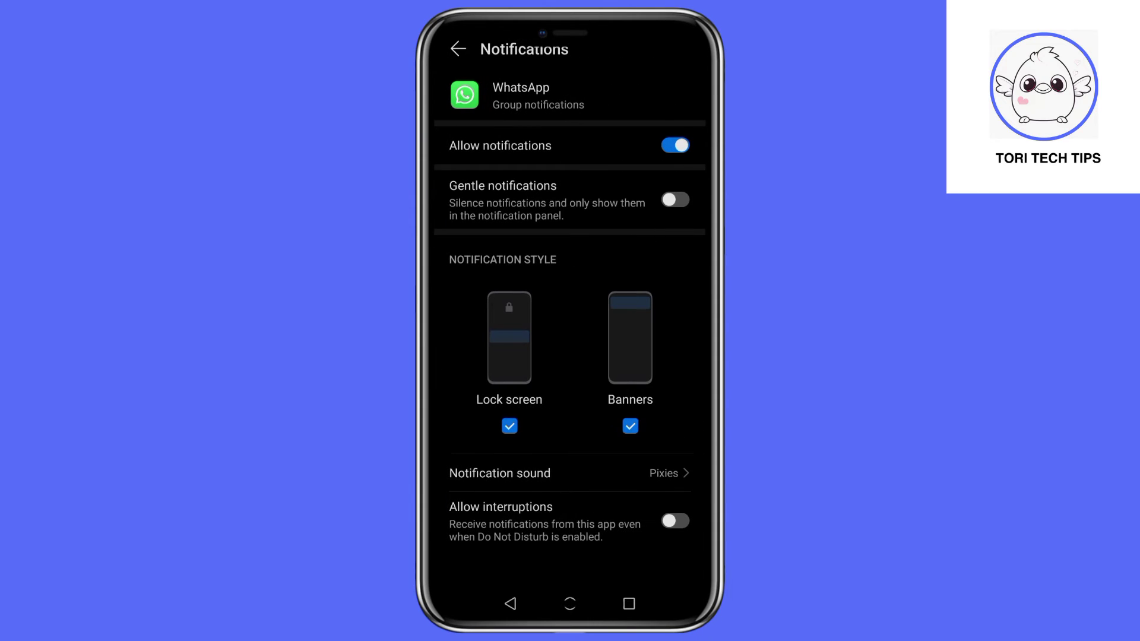
click(674, 146)
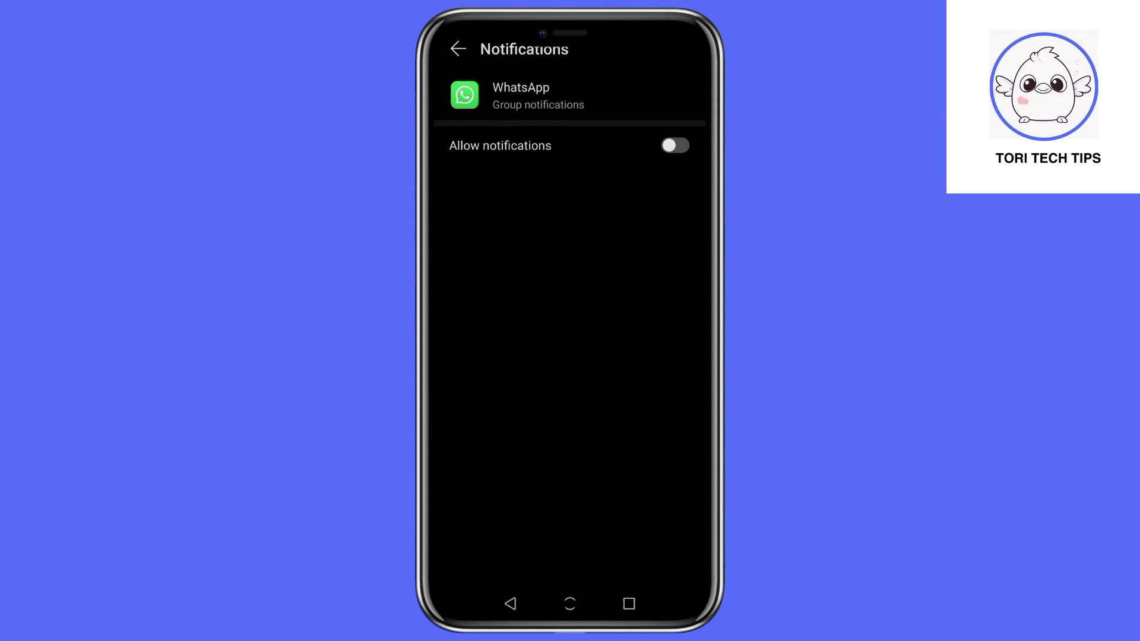
Switch off WhatsApp's Message notifications as well
click(510, 603)
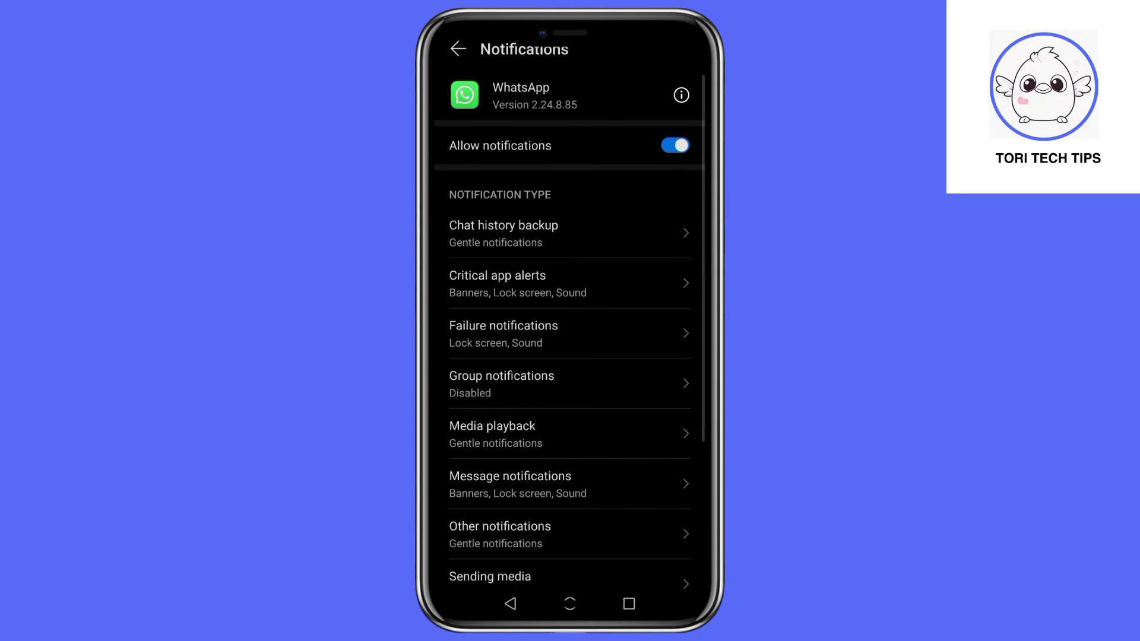
click(646, 485)
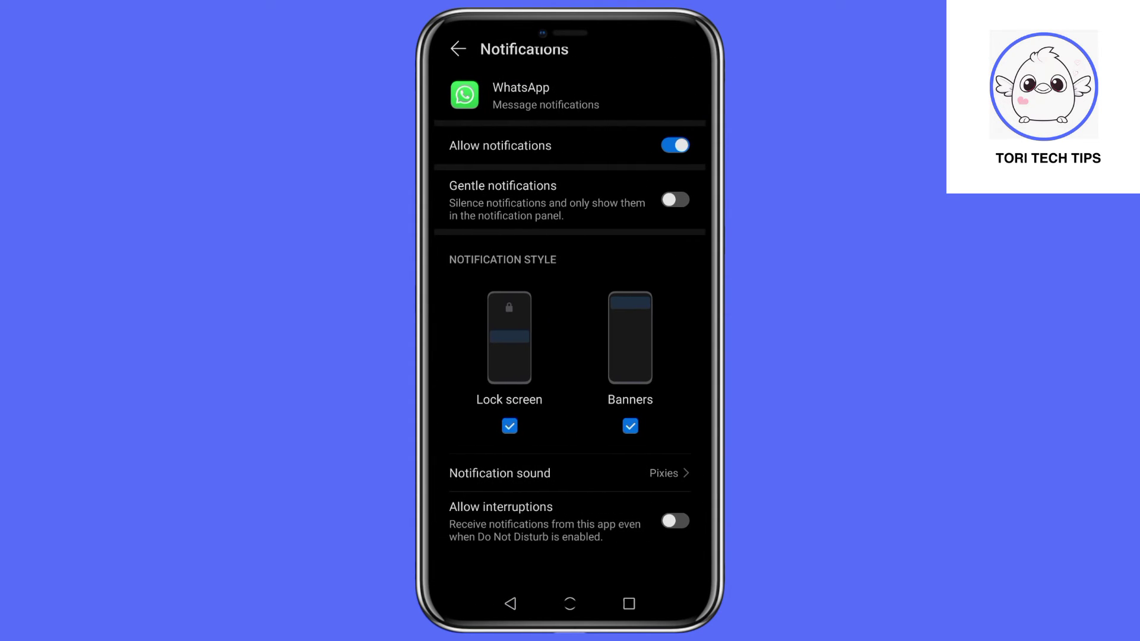
click(674, 146)
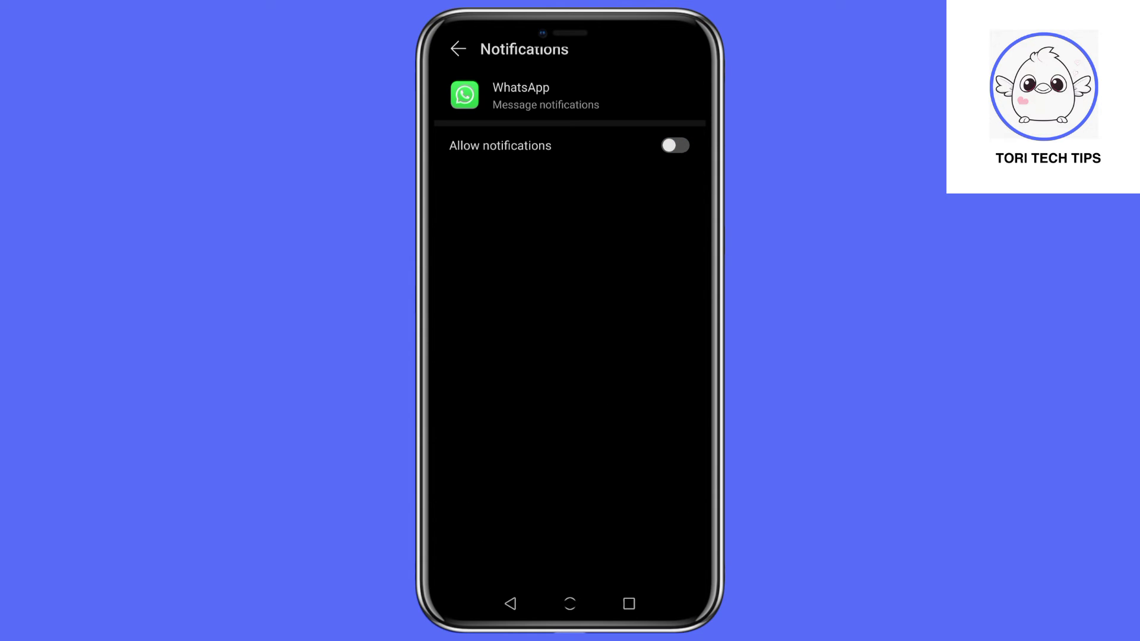
Swipe away both Settings cards in Recents and relaunch WhatsApp from the home screen
click(628, 603)
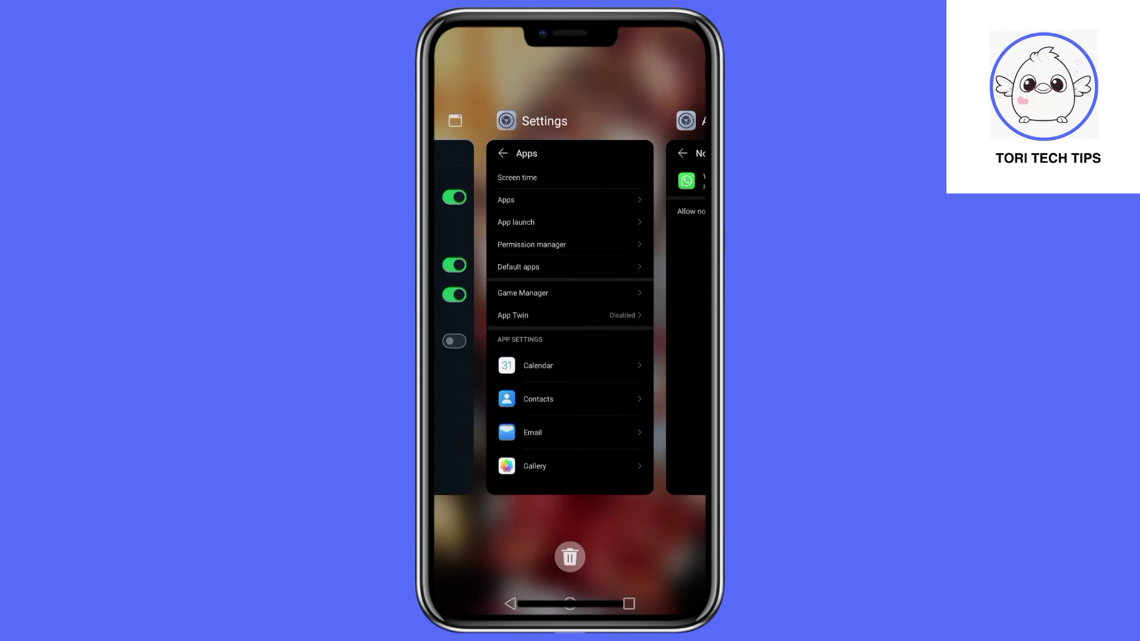
drag(683, 310, 683, 119)
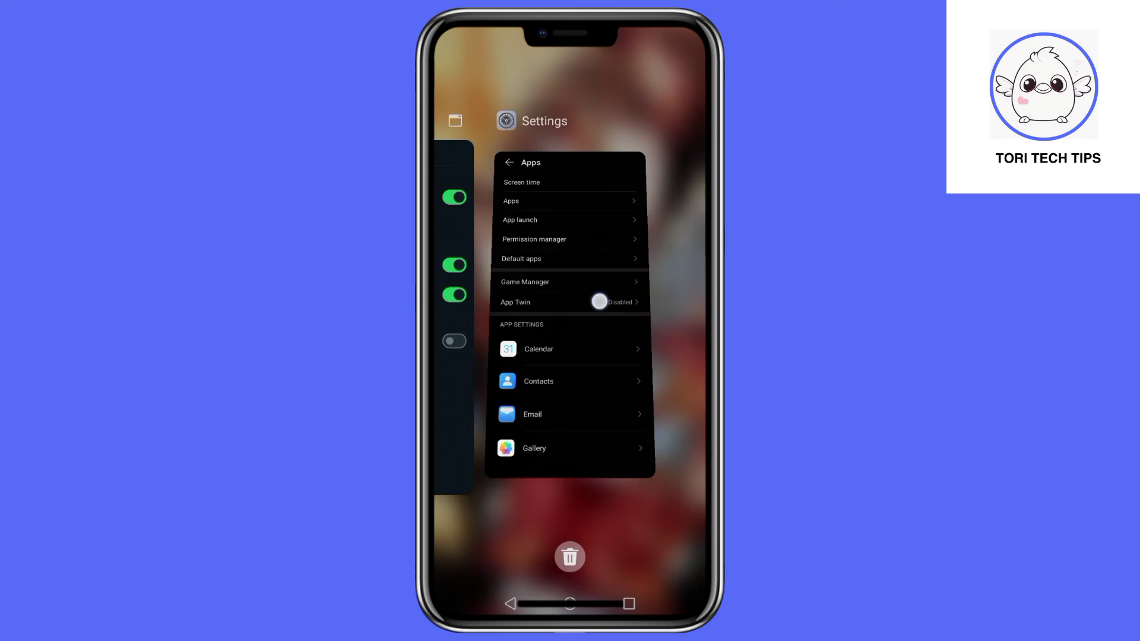
drag(598, 300, 598, 118)
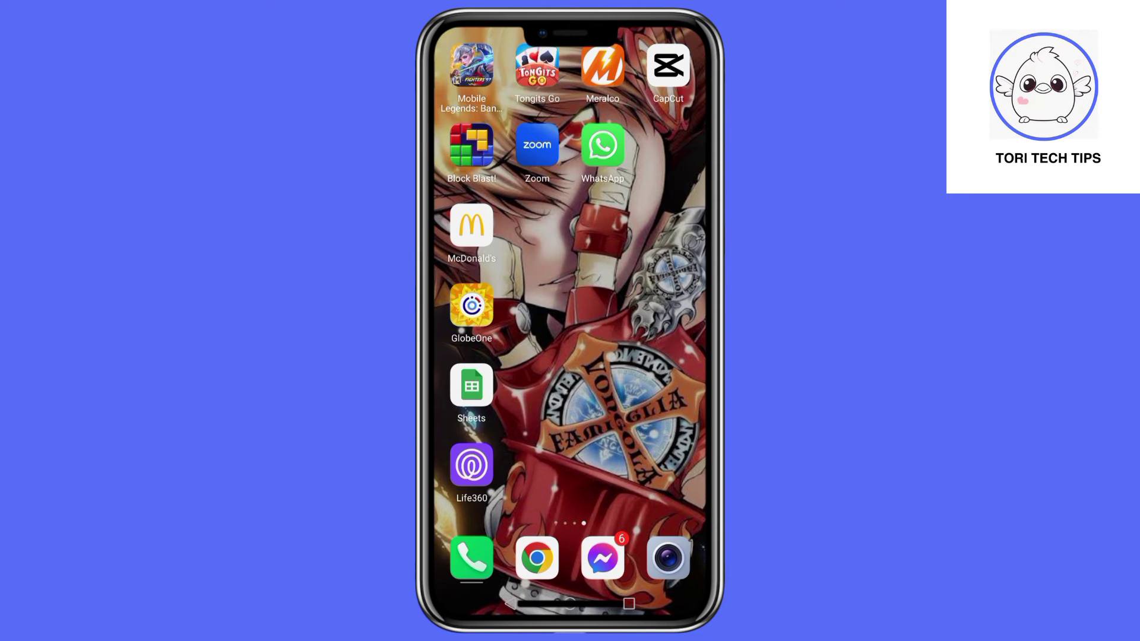
click(603, 146)
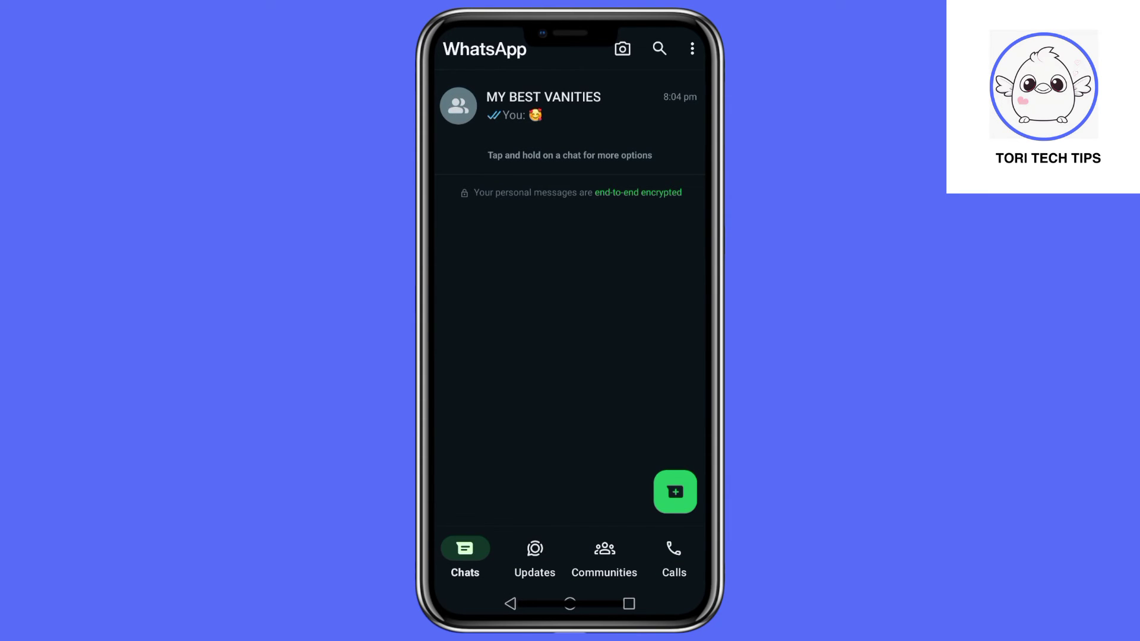
Clear all messages and media from the MY BEST VANITIES chat via More > Clear chat
click(544, 106)
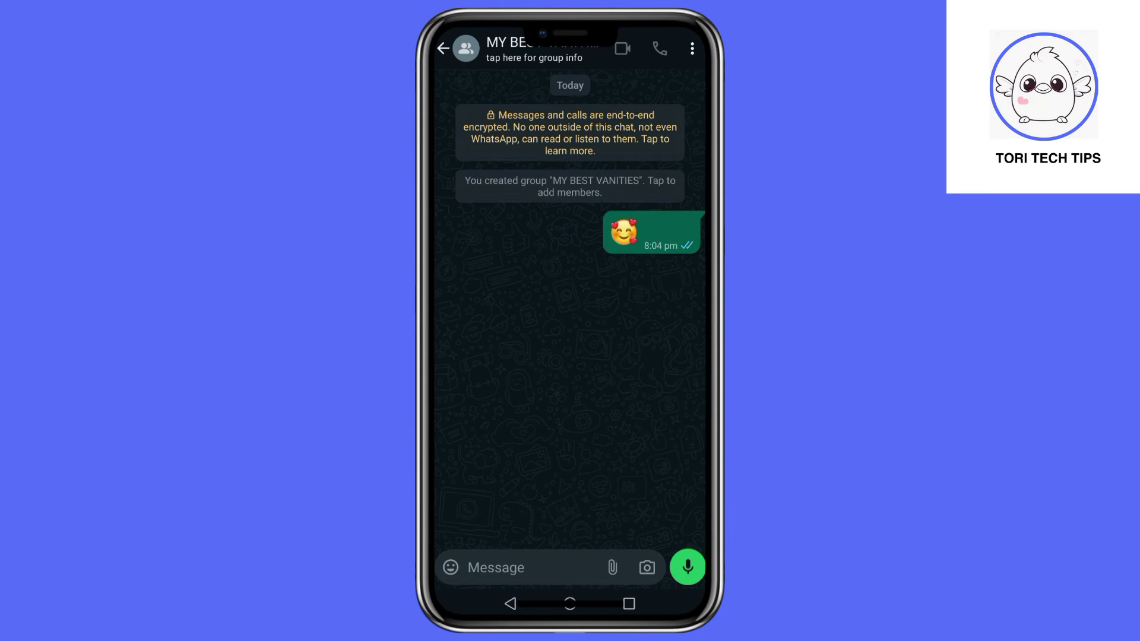
click(692, 49)
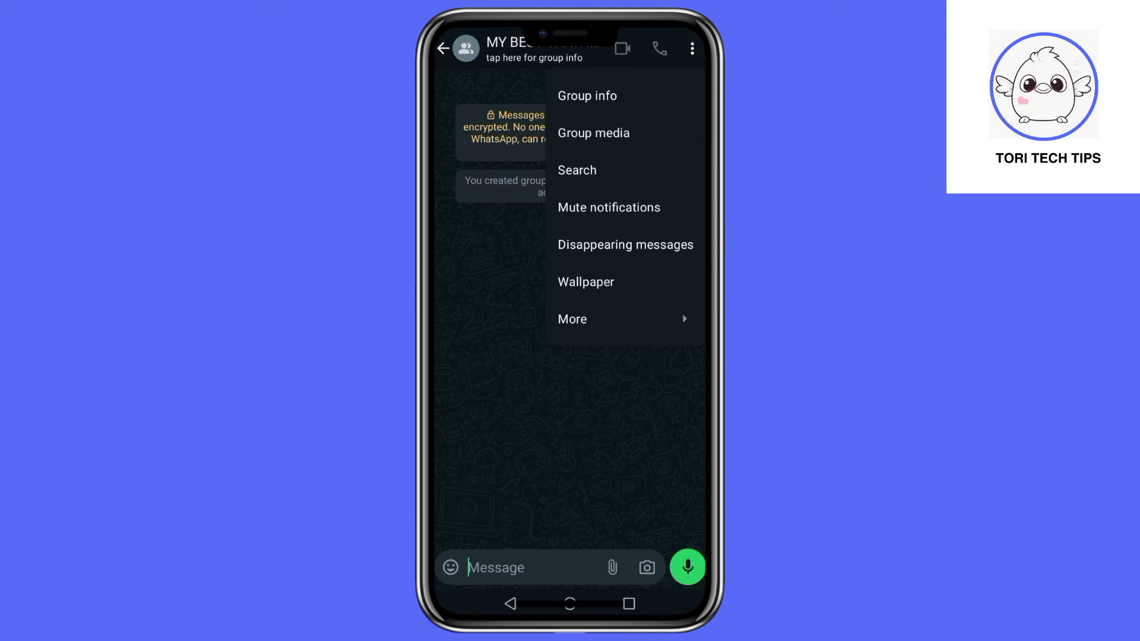
click(618, 320)
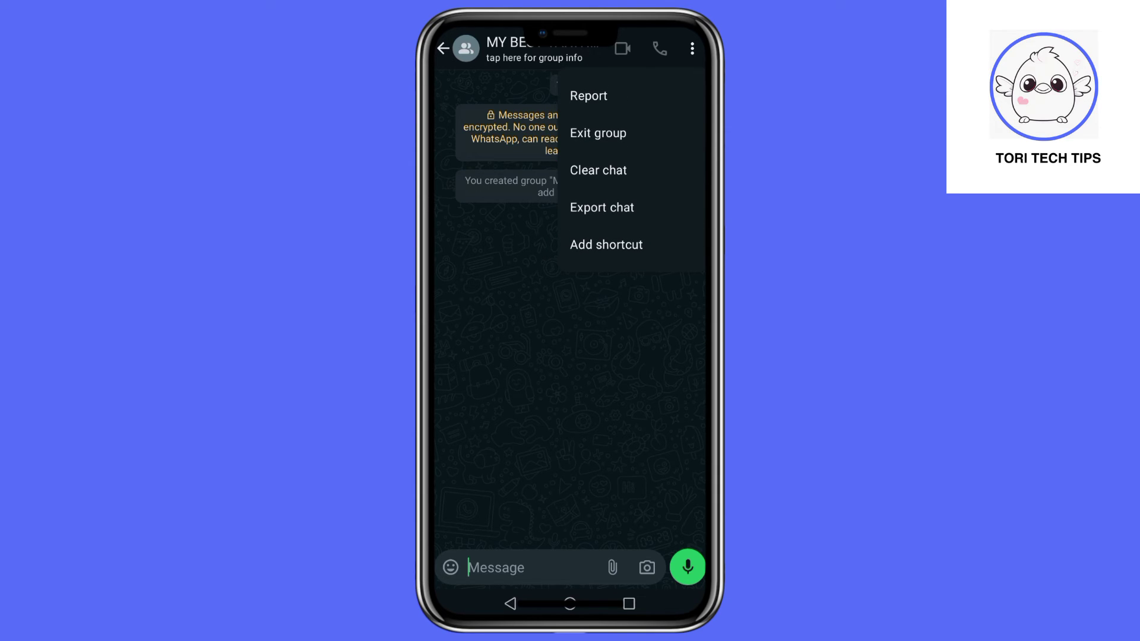
click(633, 175)
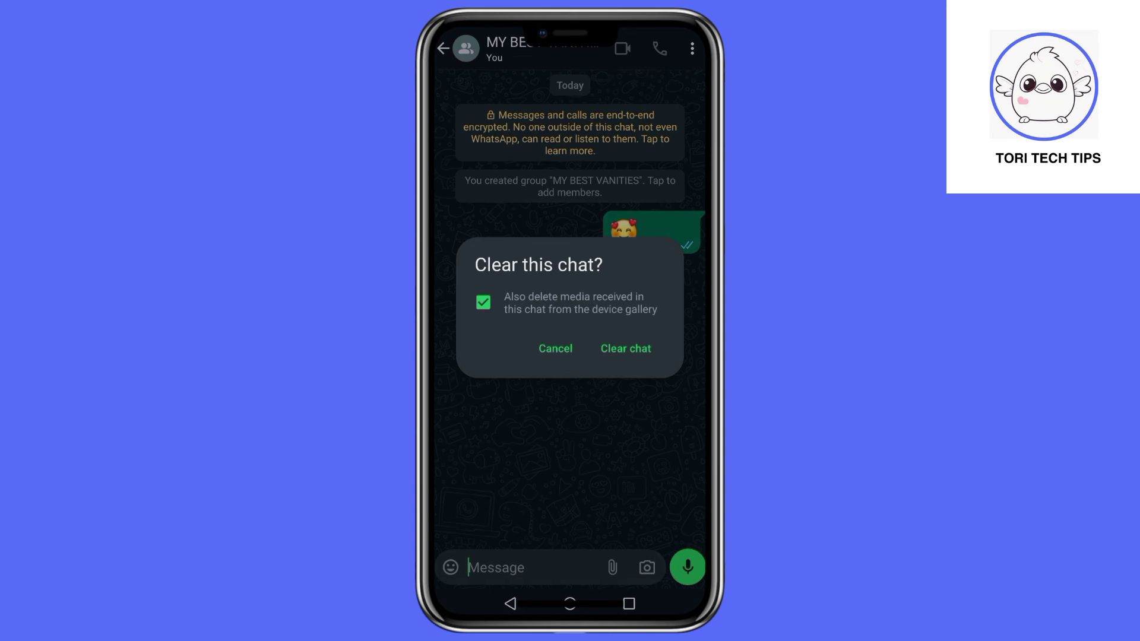
click(628, 358)
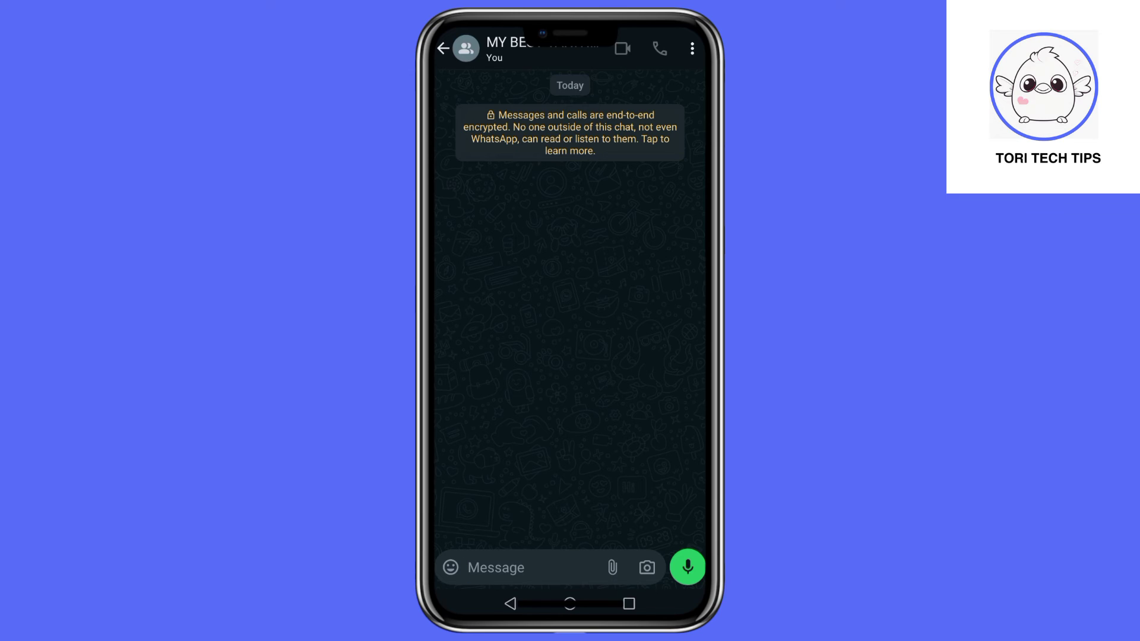
Open MY BEST VANITIES Group info and tap Exit group at the bottom to get the leave prompt
click(692, 49)
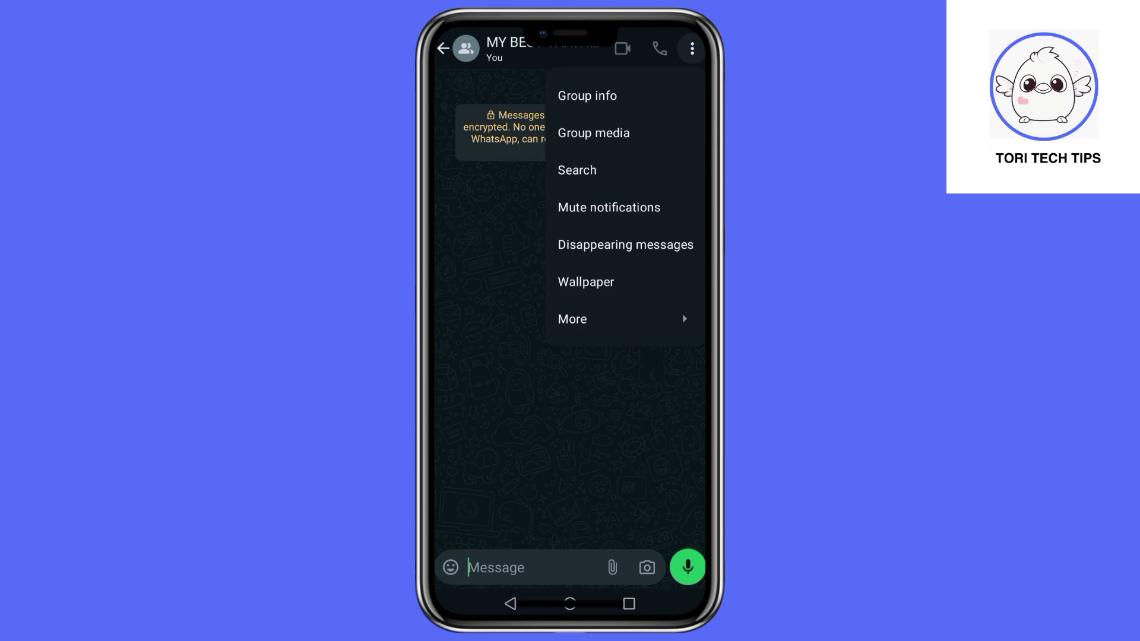
key(Escape)
click(543, 49)
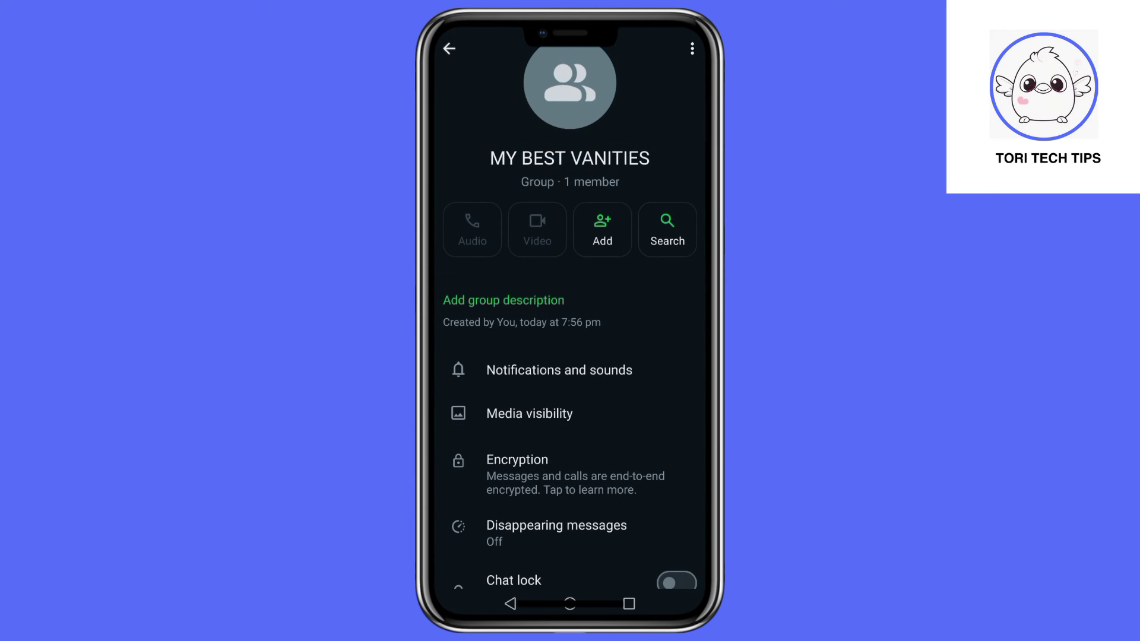
drag(650, 512, 661, 297)
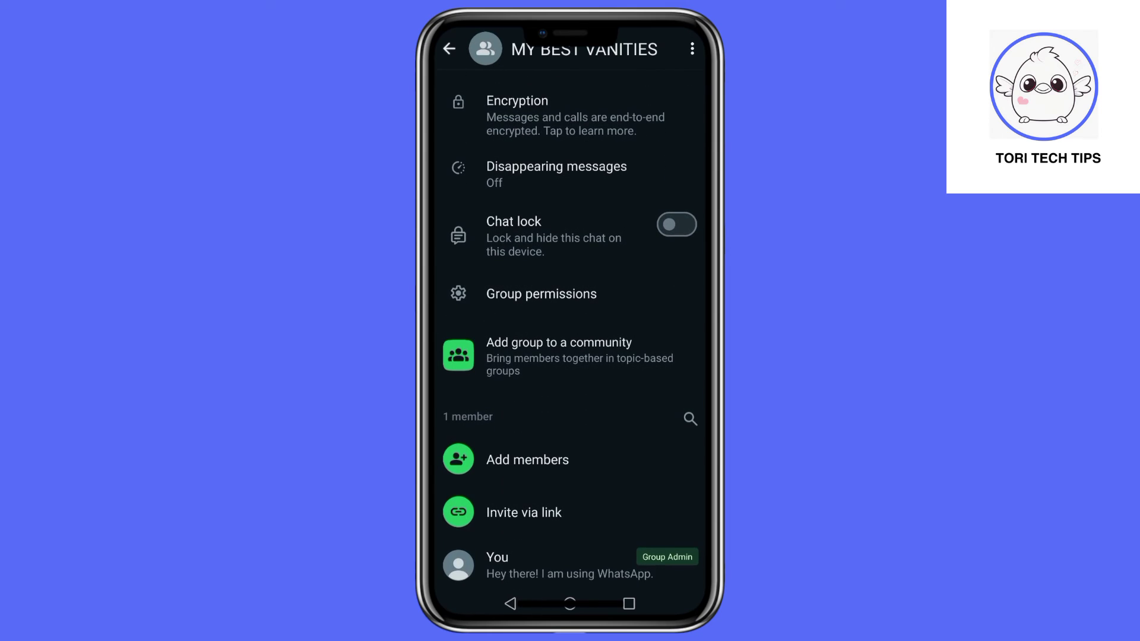
drag(645, 507, 671, 427)
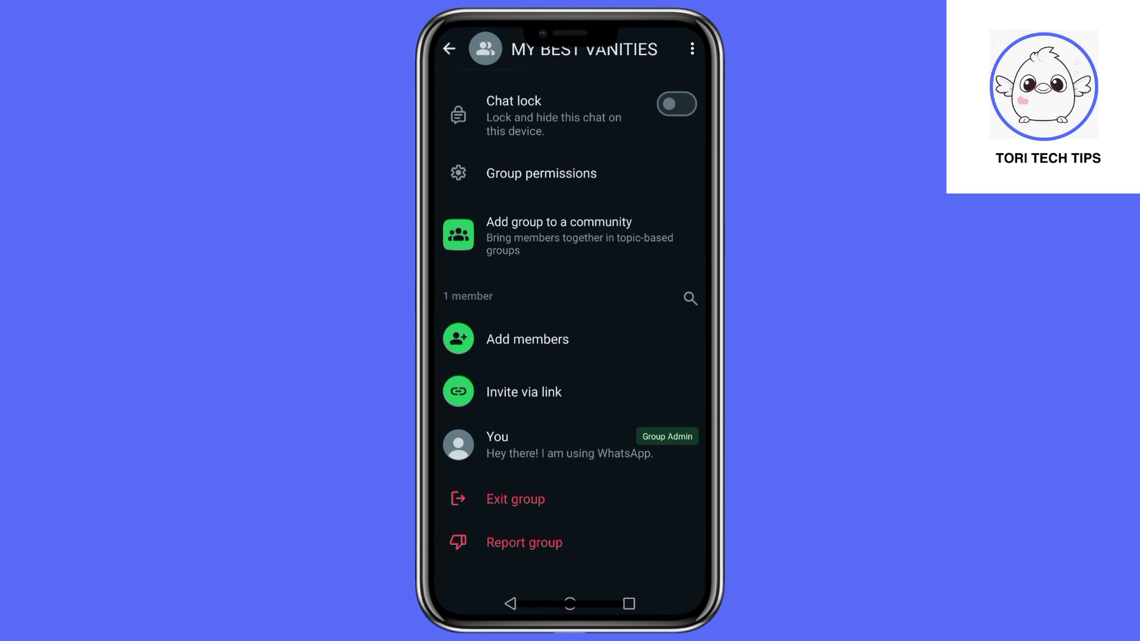
click(632, 495)
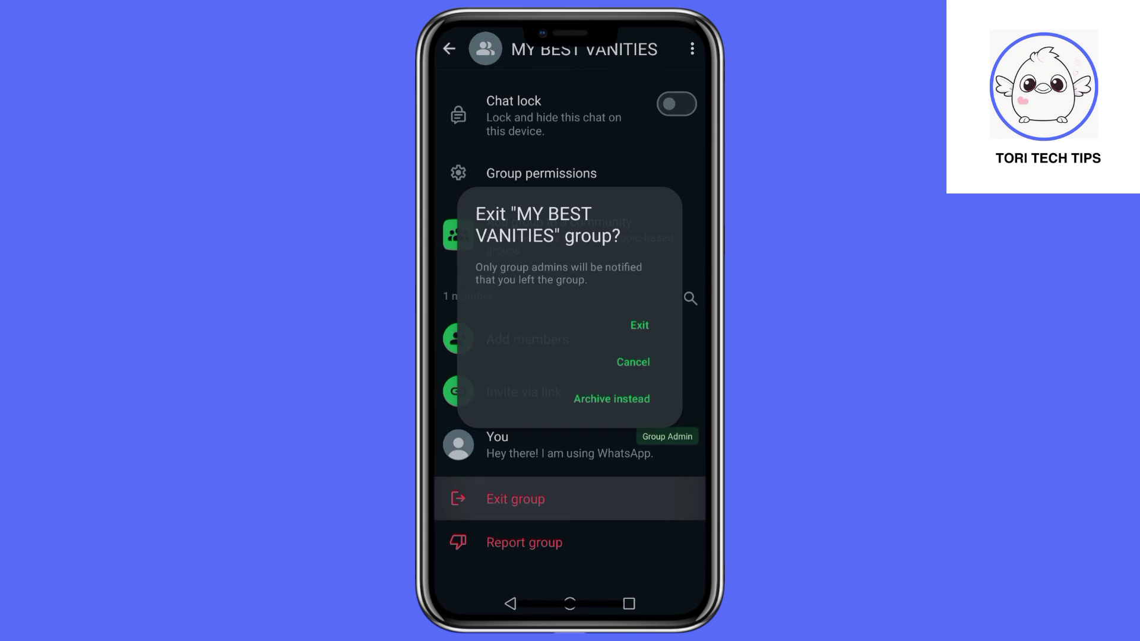